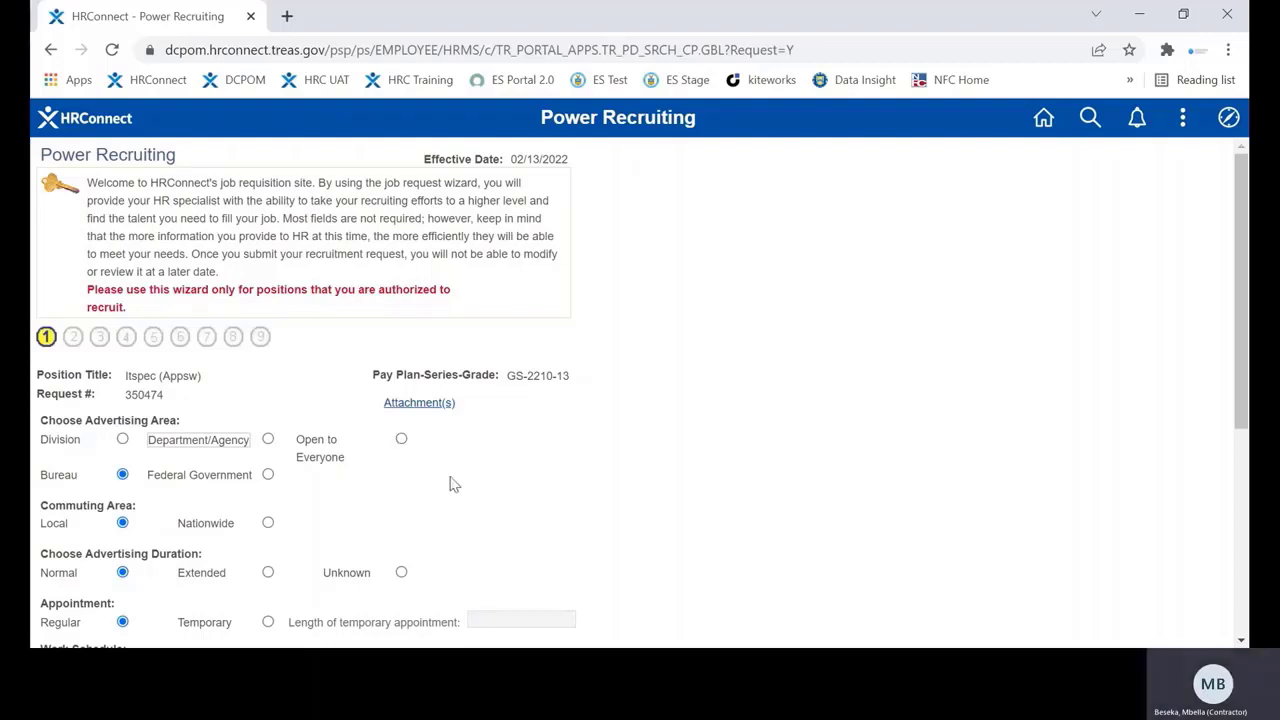
Set the job request's advertising duration to Unknown
{"action": "scroll", "coordinate": [452, 484], "scroll_direction": "down", "scroll_amount": 1}
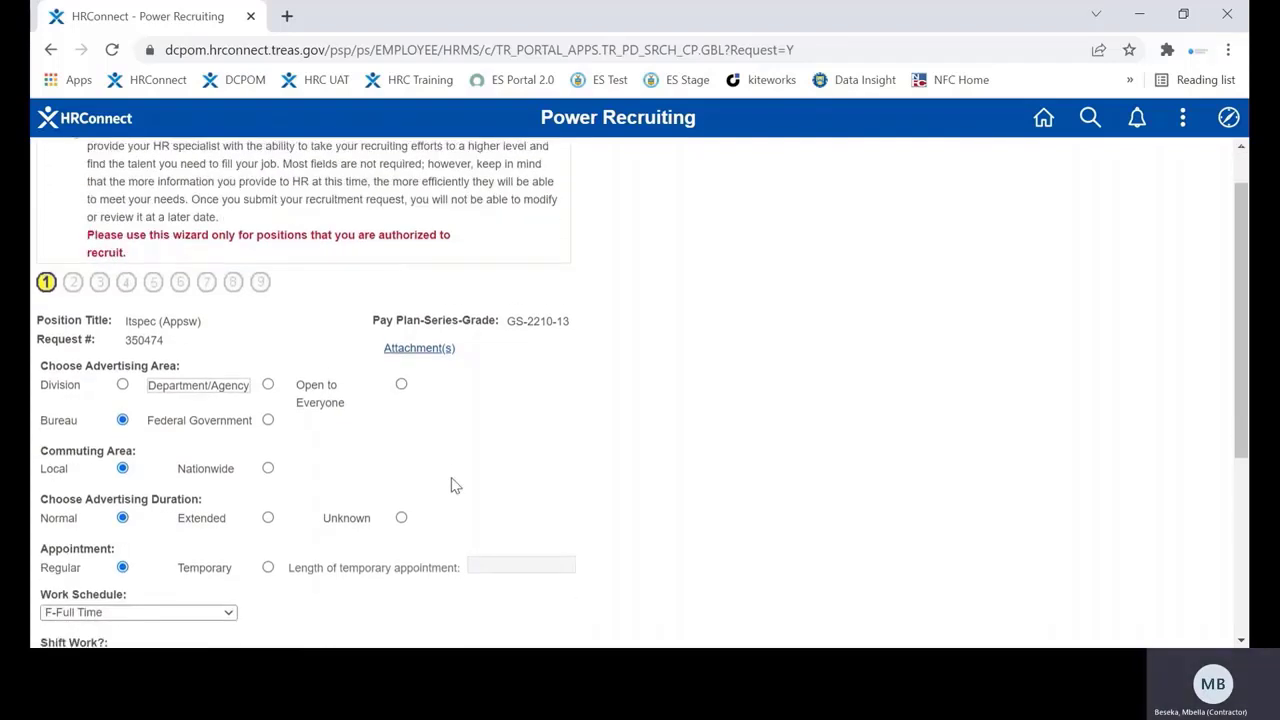
{"action": "scroll", "coordinate": [452, 485], "scroll_direction": "down", "scroll_amount": 1}
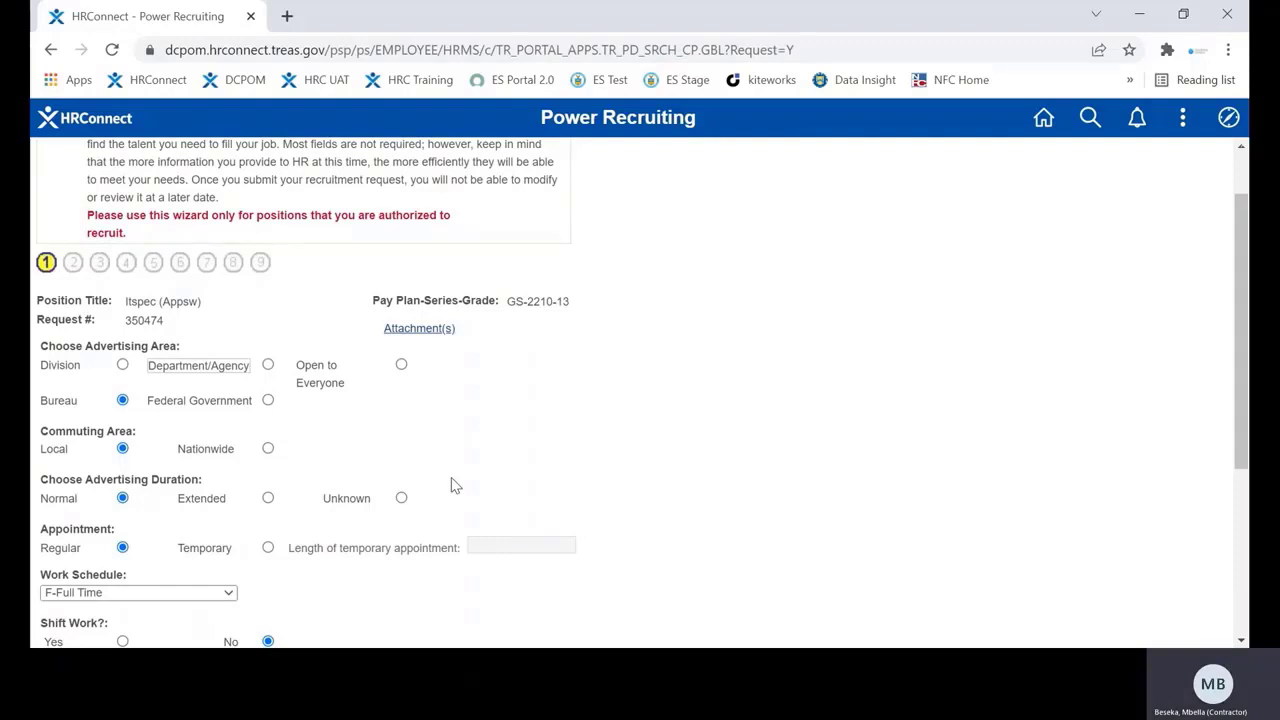
{"action": "scroll", "coordinate": [452, 485], "scroll_direction": "down", "scroll_amount": 1}
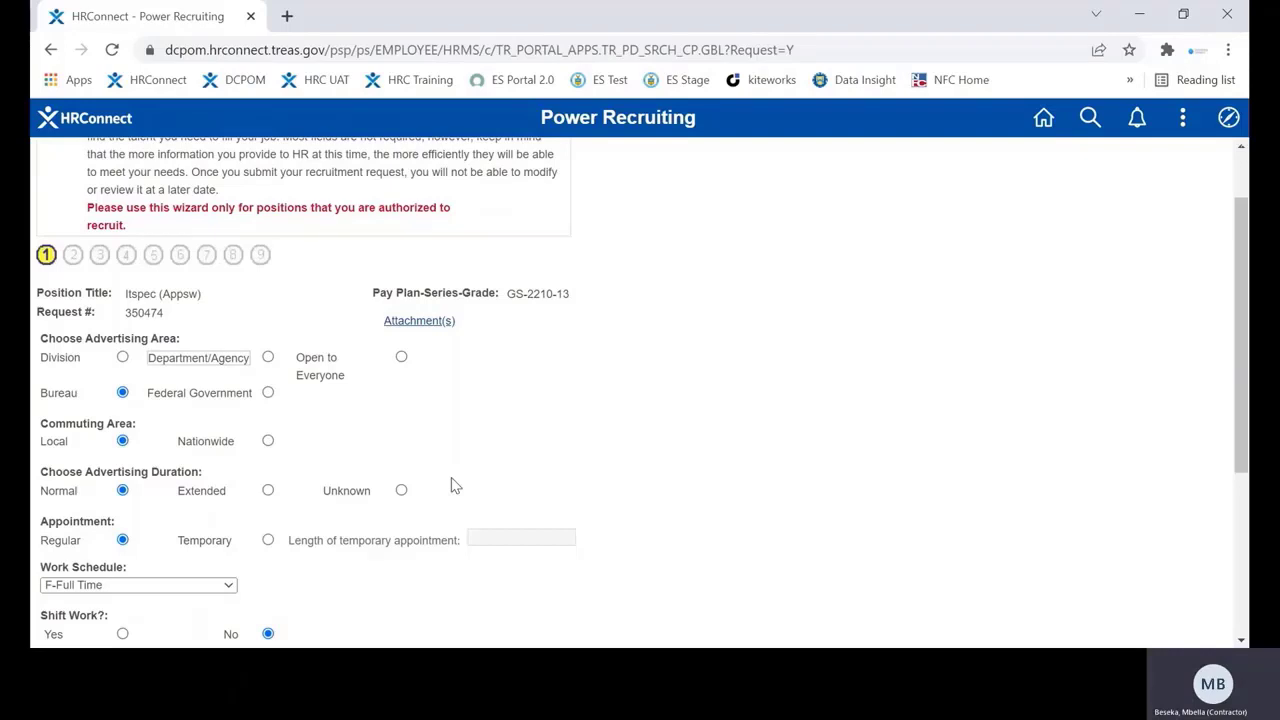
{"action": "left_click", "coordinate": [401, 491]}
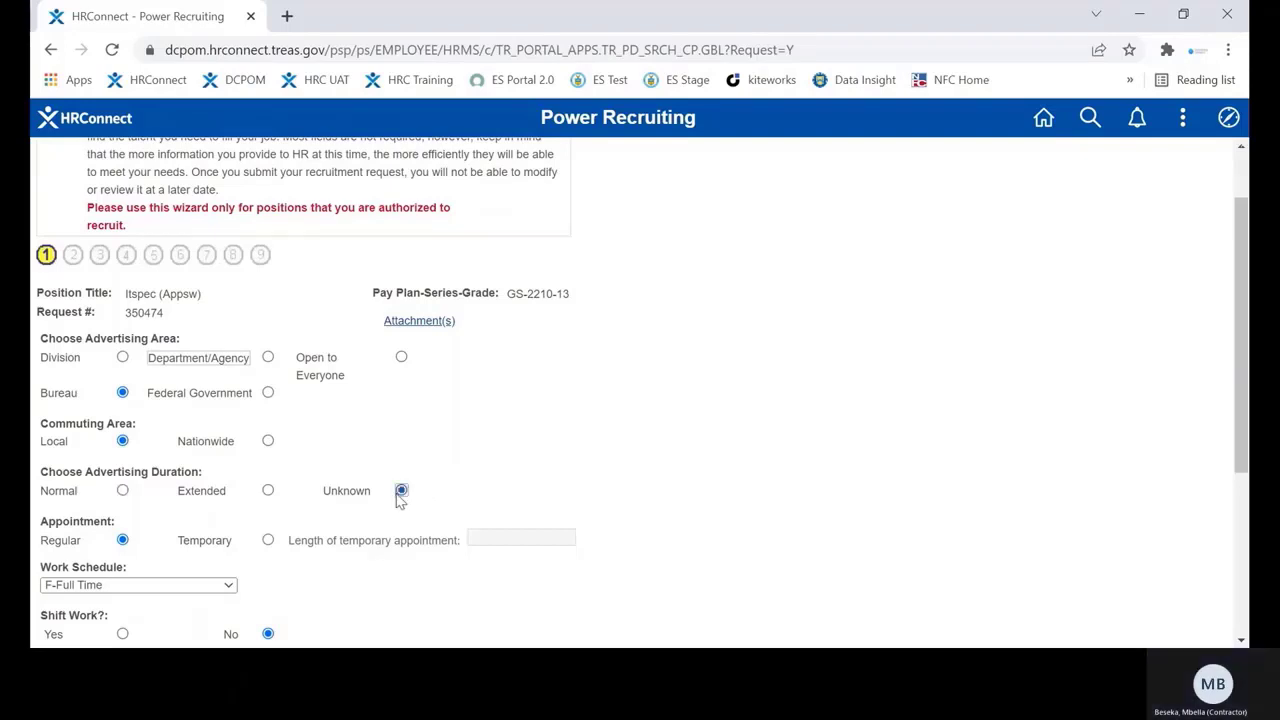
Review the appointment, work schedule, shift, telework, moving expense and travel settings, and proceed to the additional occupational series page
{"action": "scroll", "coordinate": [400, 500], "scroll_direction": "down", "scroll_amount": 1}
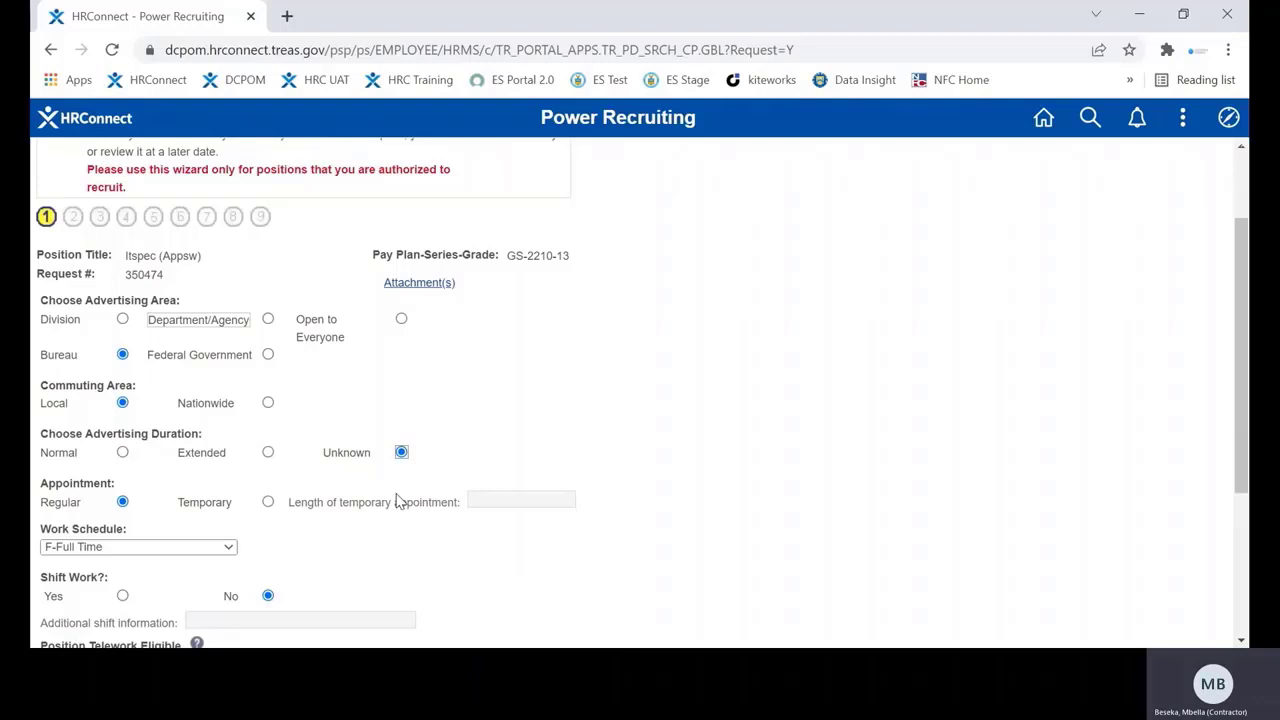
{"action": "scroll", "coordinate": [396, 500], "scroll_direction": "down", "scroll_amount": 1}
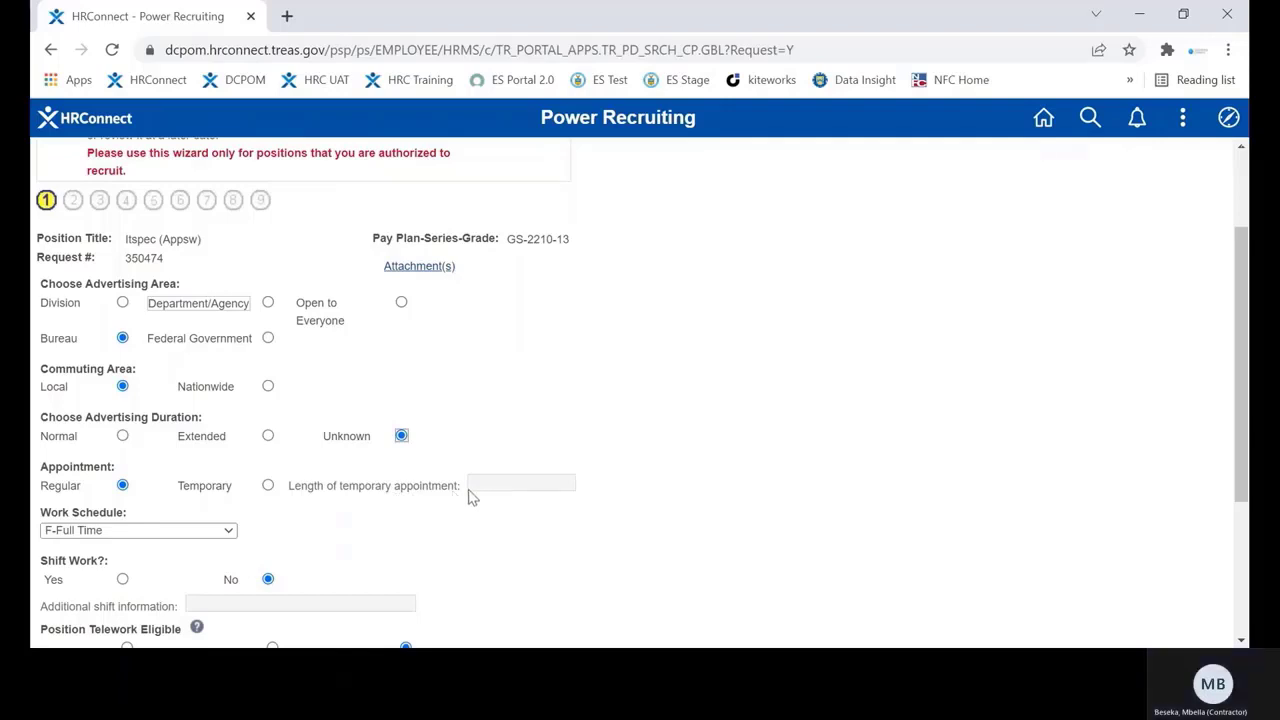
{"action": "scroll", "coordinate": [468, 505], "scroll_direction": "down", "scroll_amount": 1}
{"action": "scroll", "coordinate": [471, 510], "scroll_direction": "down", "scroll_amount": 1}
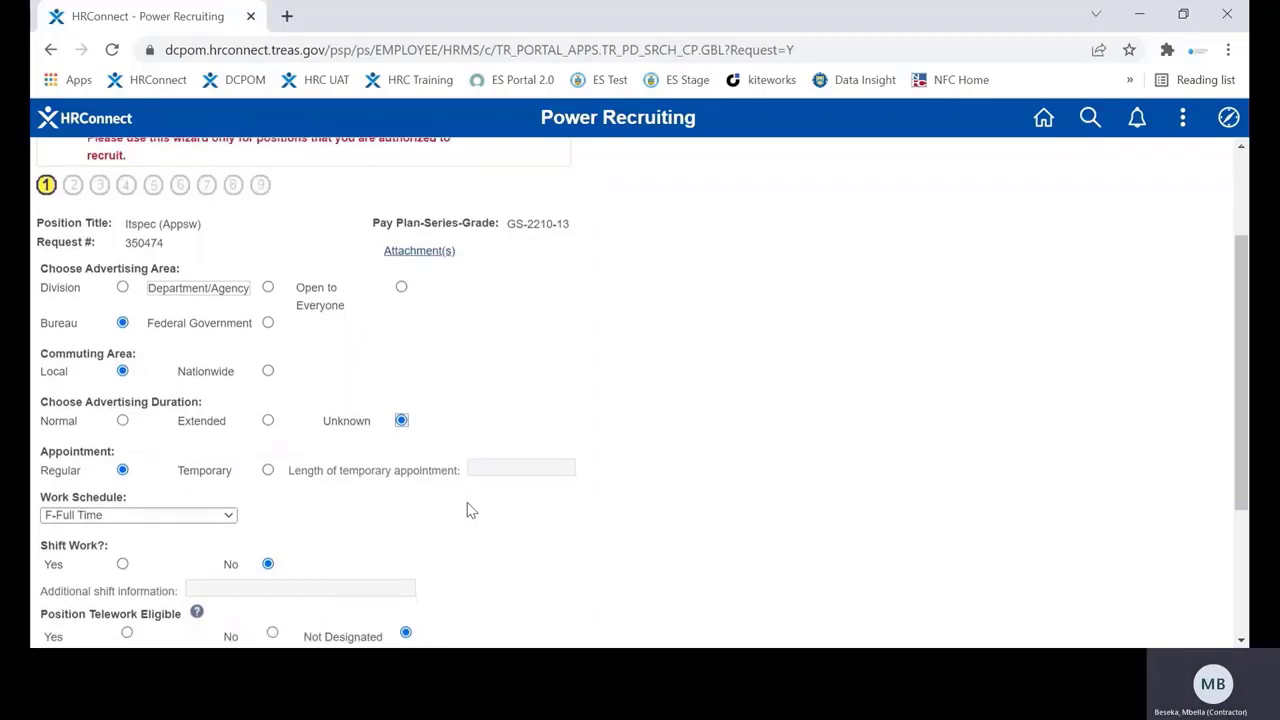
{"action": "scroll", "coordinate": [471, 510], "scroll_direction": "down", "scroll_amount": 1}
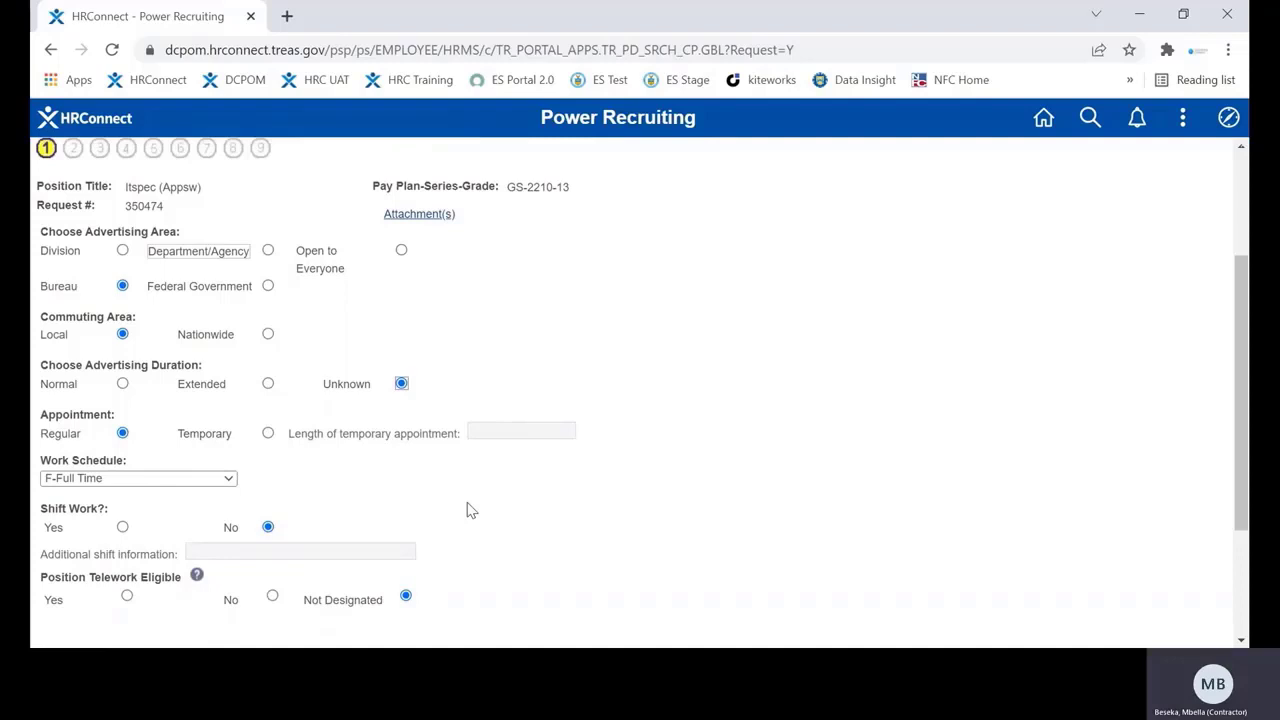
{"action": "scroll", "coordinate": [471, 510], "scroll_direction": "down", "scroll_amount": 1}
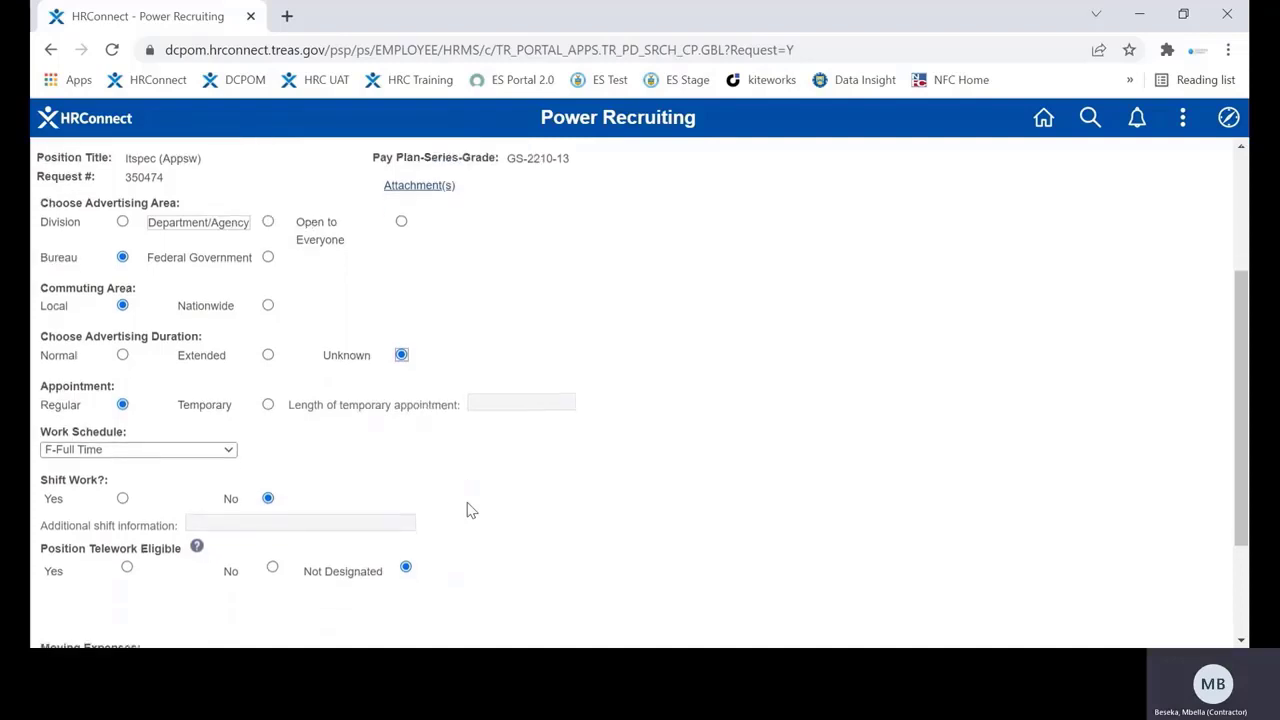
{"action": "scroll", "coordinate": [471, 510], "scroll_direction": "down", "scroll_amount": 1}
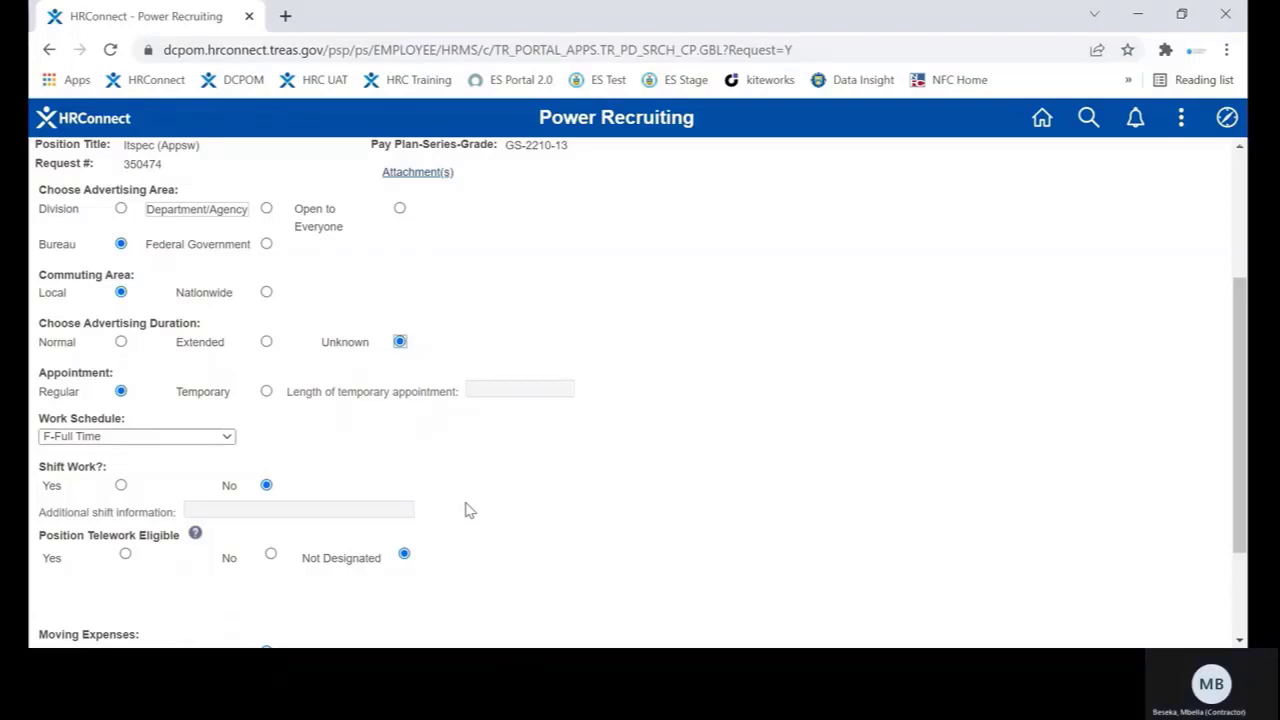
{"action": "scroll", "coordinate": [466, 510], "scroll_direction": "down", "scroll_amount": 1}
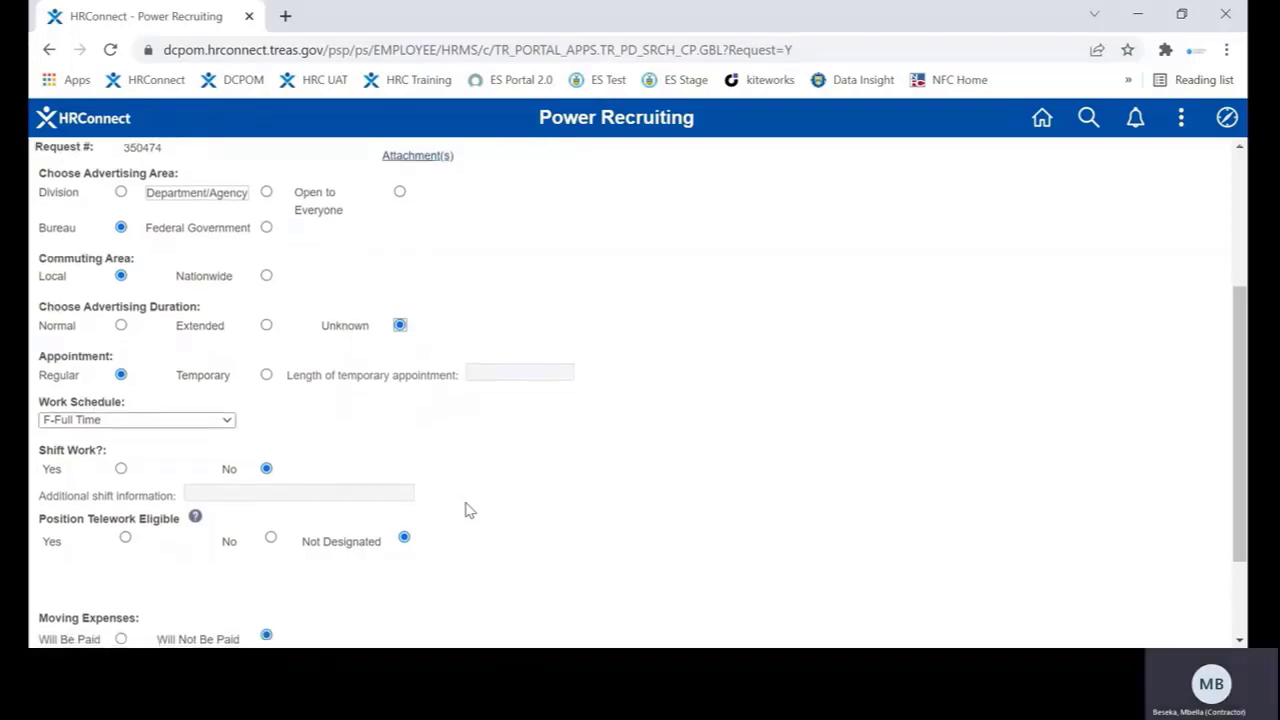
{"action": "scroll", "coordinate": [466, 510], "scroll_direction": "down", "scroll_amount": 1}
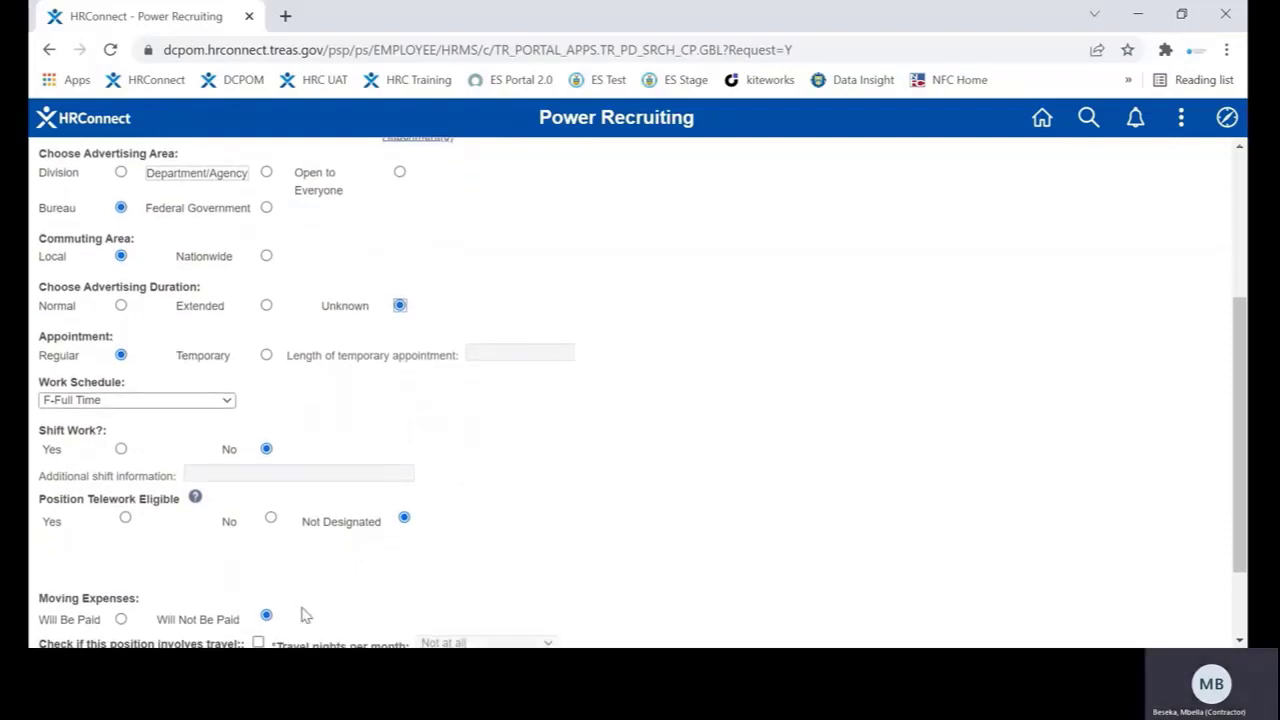
{"action": "scroll", "coordinate": [305, 615], "scroll_direction": "down", "scroll_amount": 2}
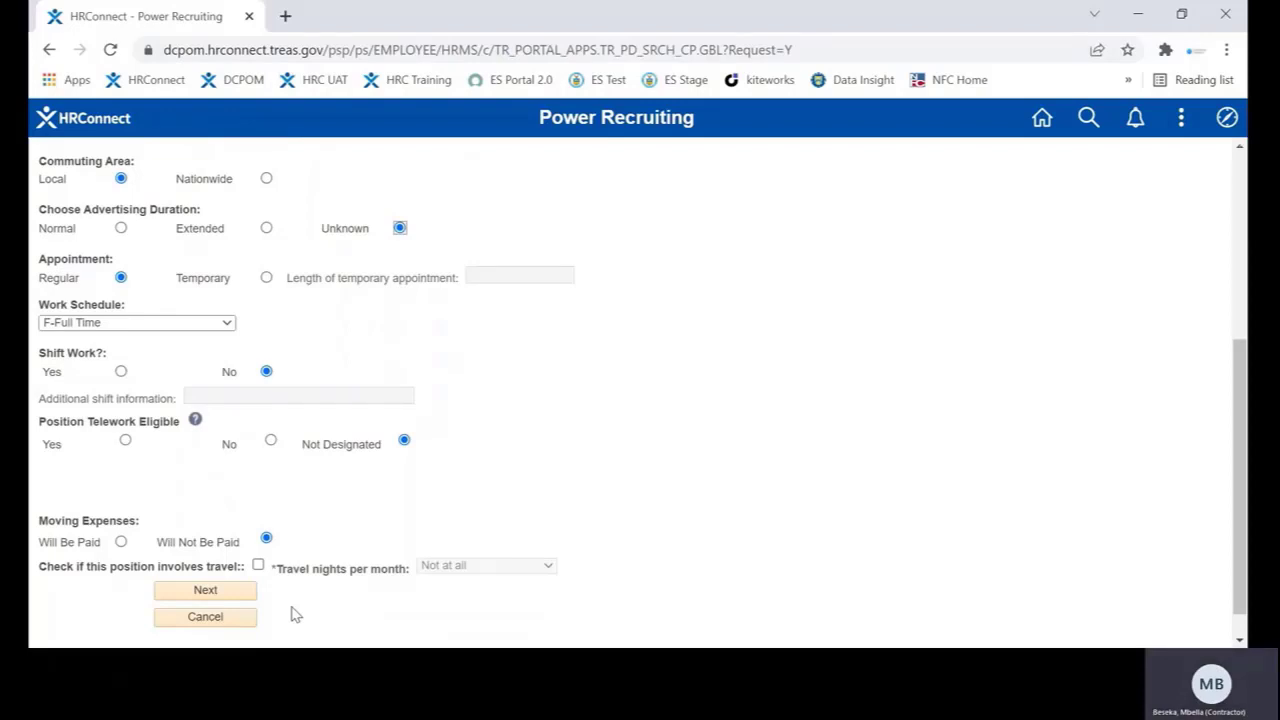
{"action": "left_click", "coordinate": [234, 598]}
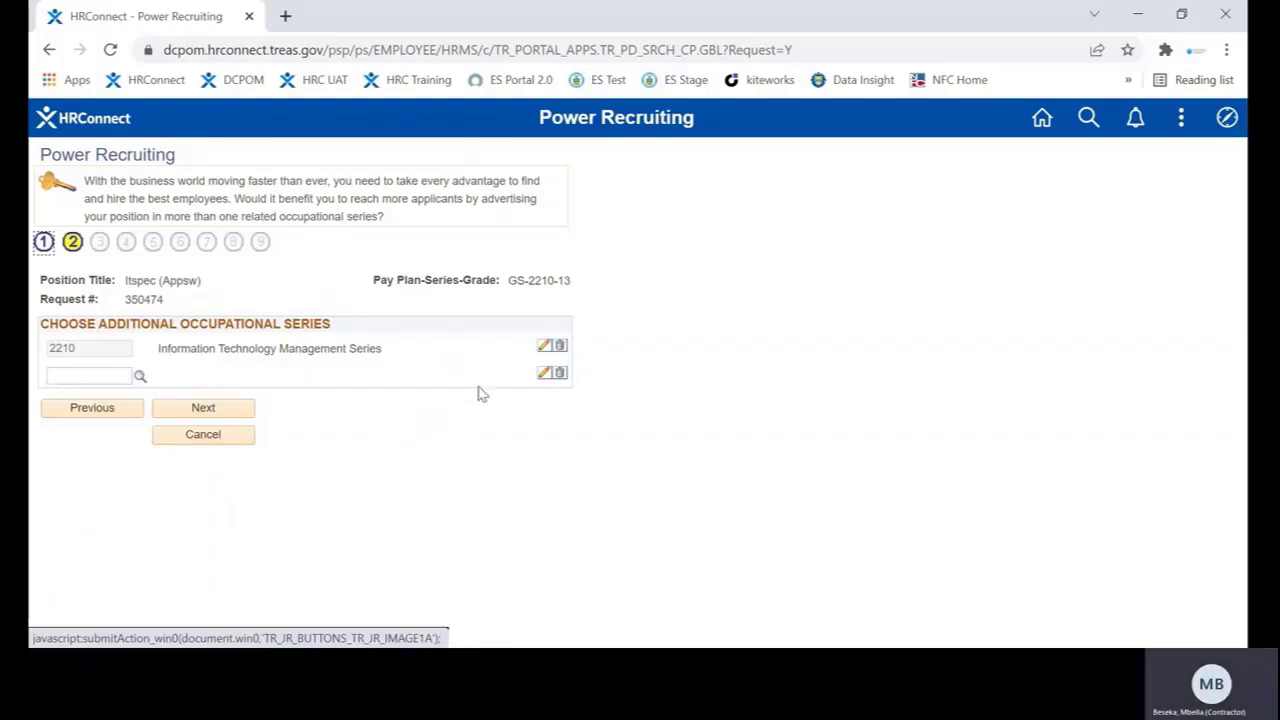
Add an extra blank row to the additional occupational series list and delete it again
{"action": "left_click", "coordinate": [549, 350]}
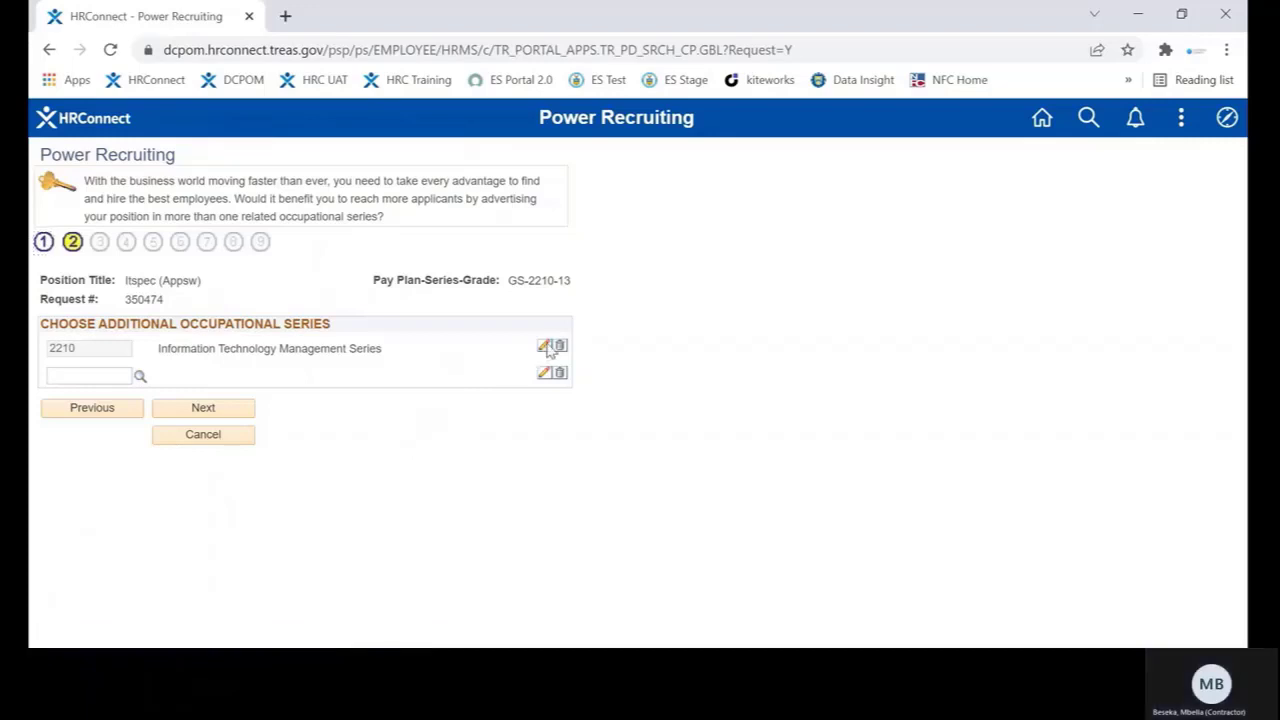
{"action": "left_click", "coordinate": [543, 373]}
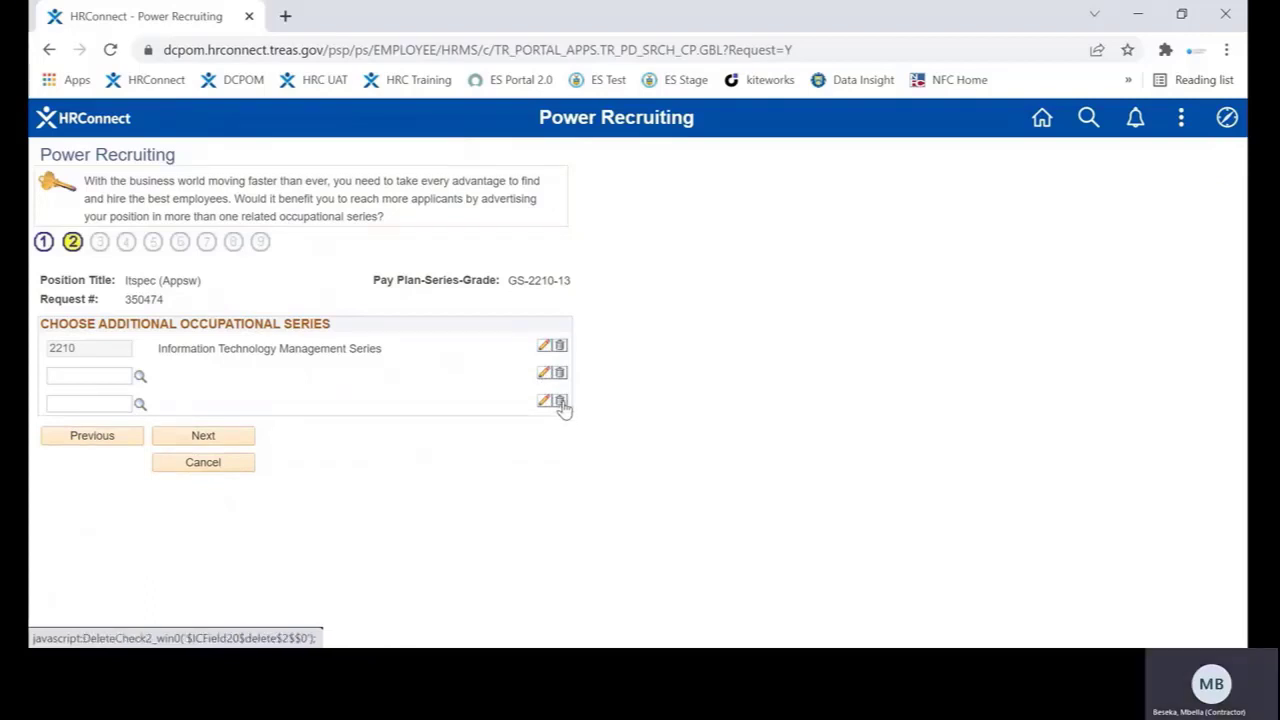
{"action": "left_click", "coordinate": [561, 401]}
{"action": "left_click", "coordinate": [594, 355]}
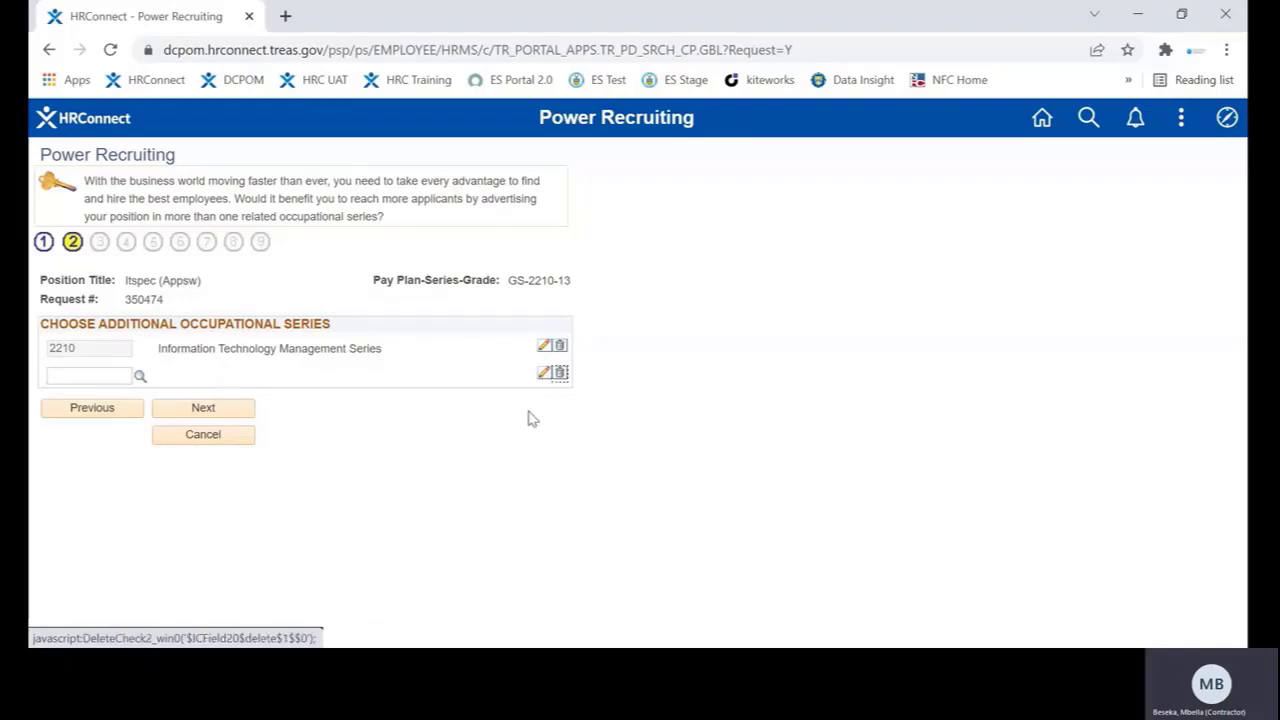
Proceed to the additional grades page, set the highest achievable grade to 14, and continue to the advertising sources page
{"action": "left_click", "coordinate": [240, 409]}
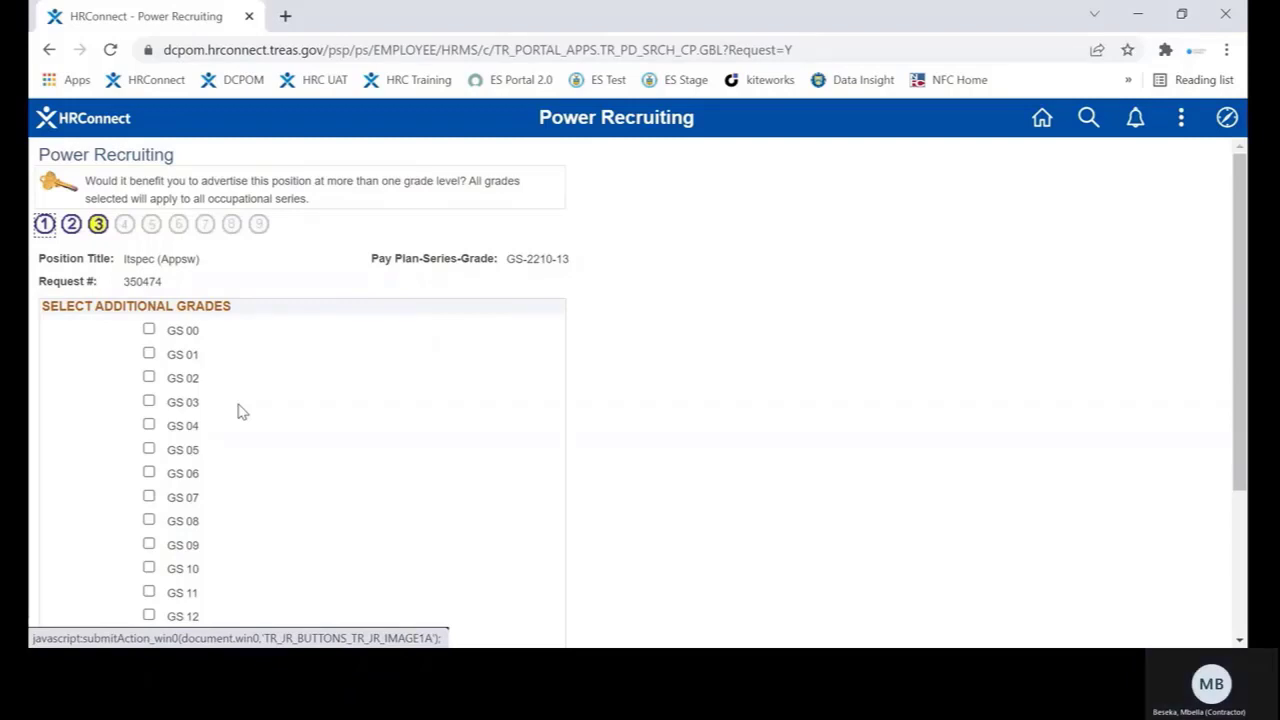
{"action": "scroll", "coordinate": [294, 351], "scroll_direction": "down", "scroll_amount": 3}
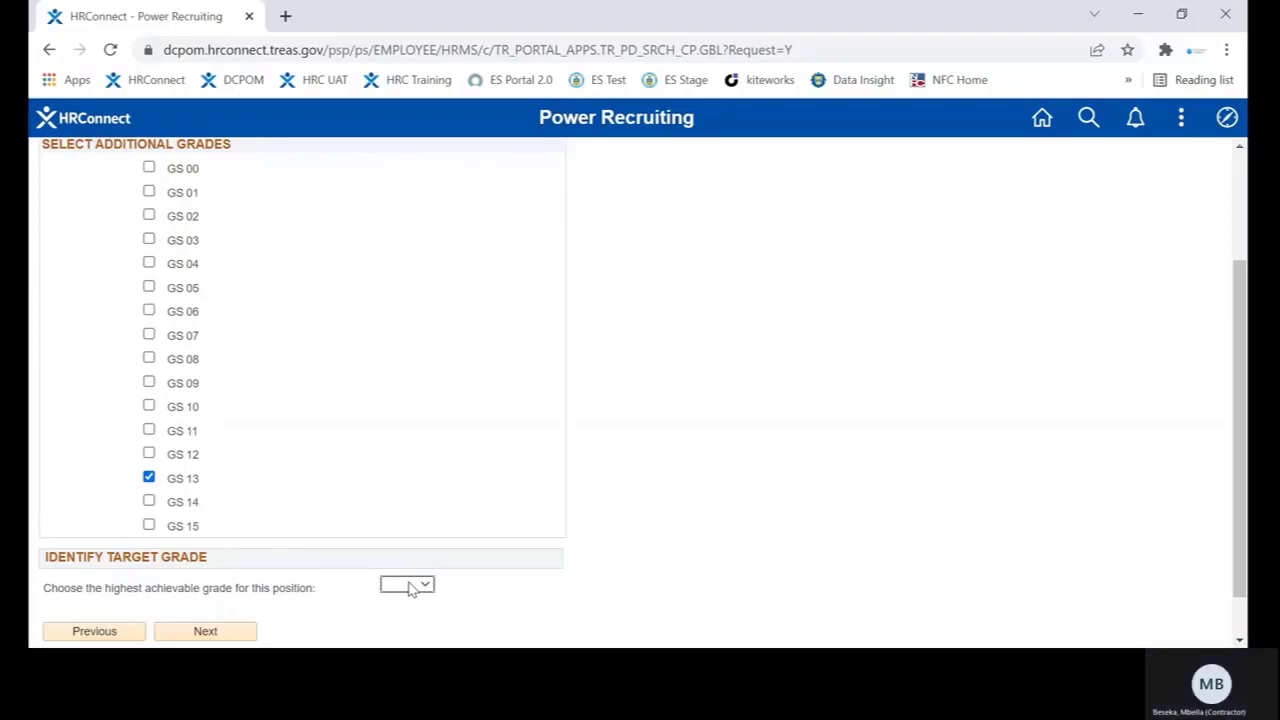
{"action": "left_click", "coordinate": [406, 551]}
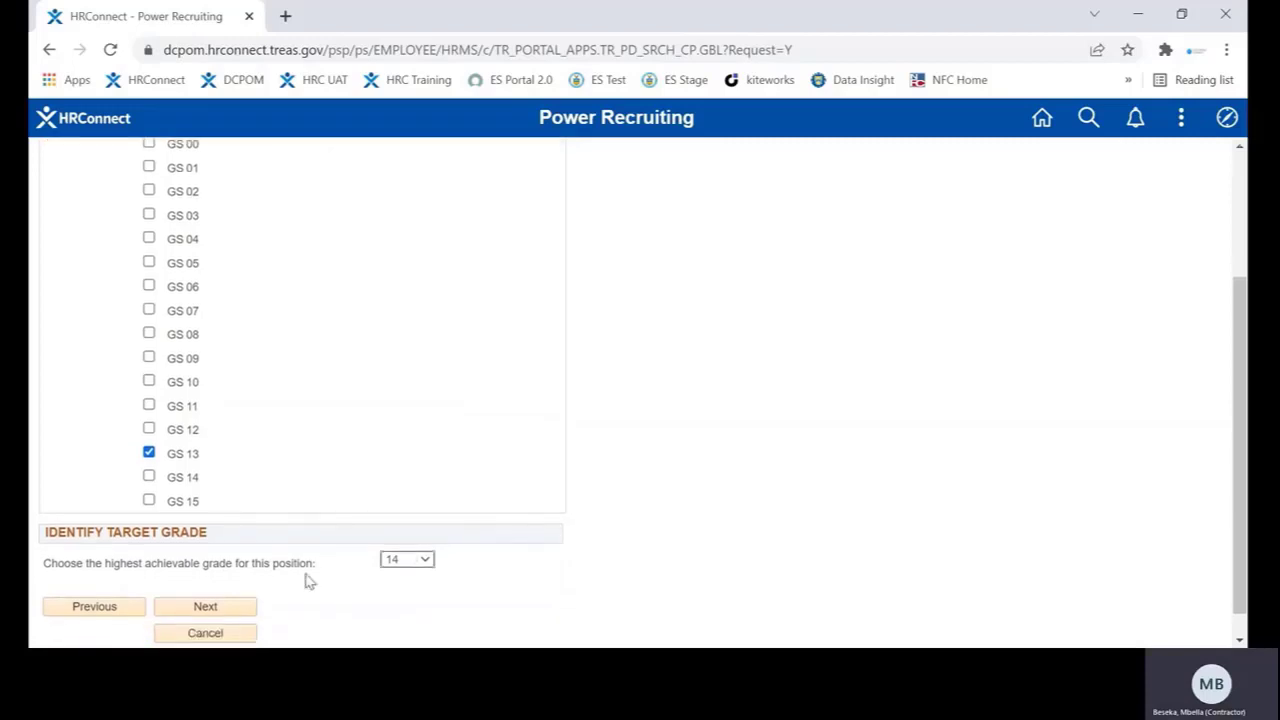
{"action": "left_click", "coordinate": [253, 607]}
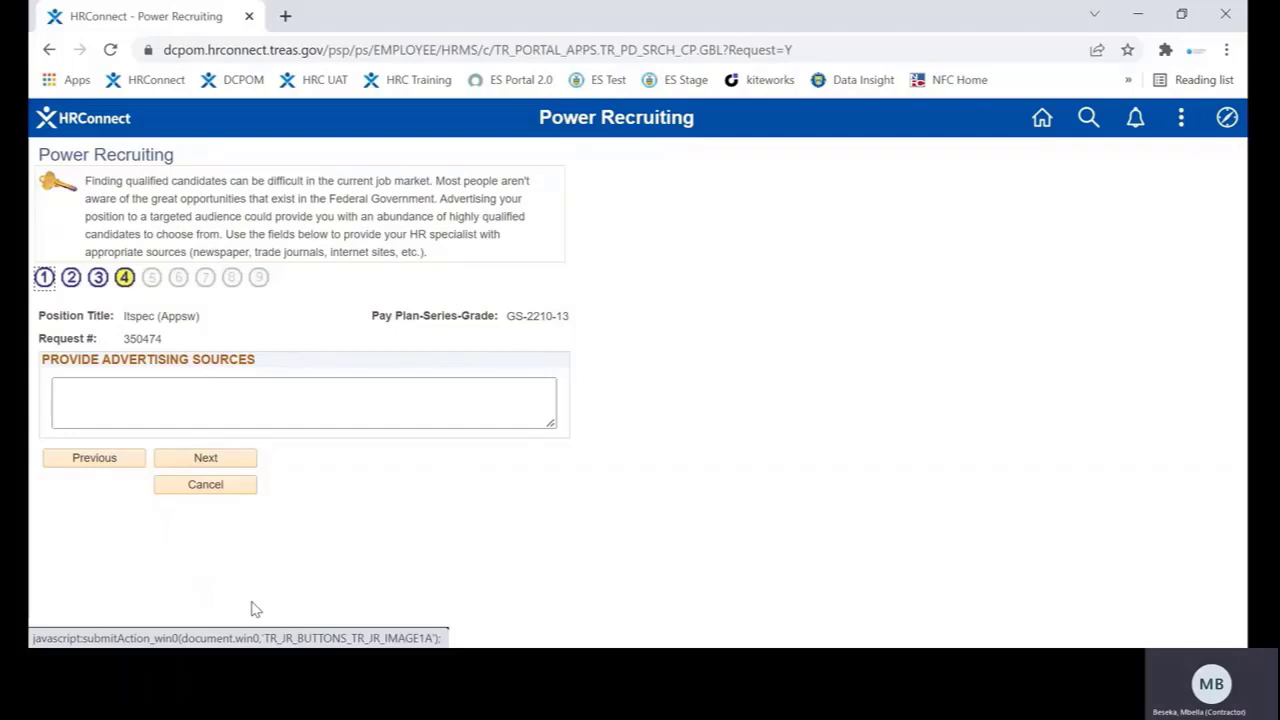
Switch to the presentation slide explaining how to specify the position's location in the recruiting wizard
{"action": "key", "text": "alt+Tab"}
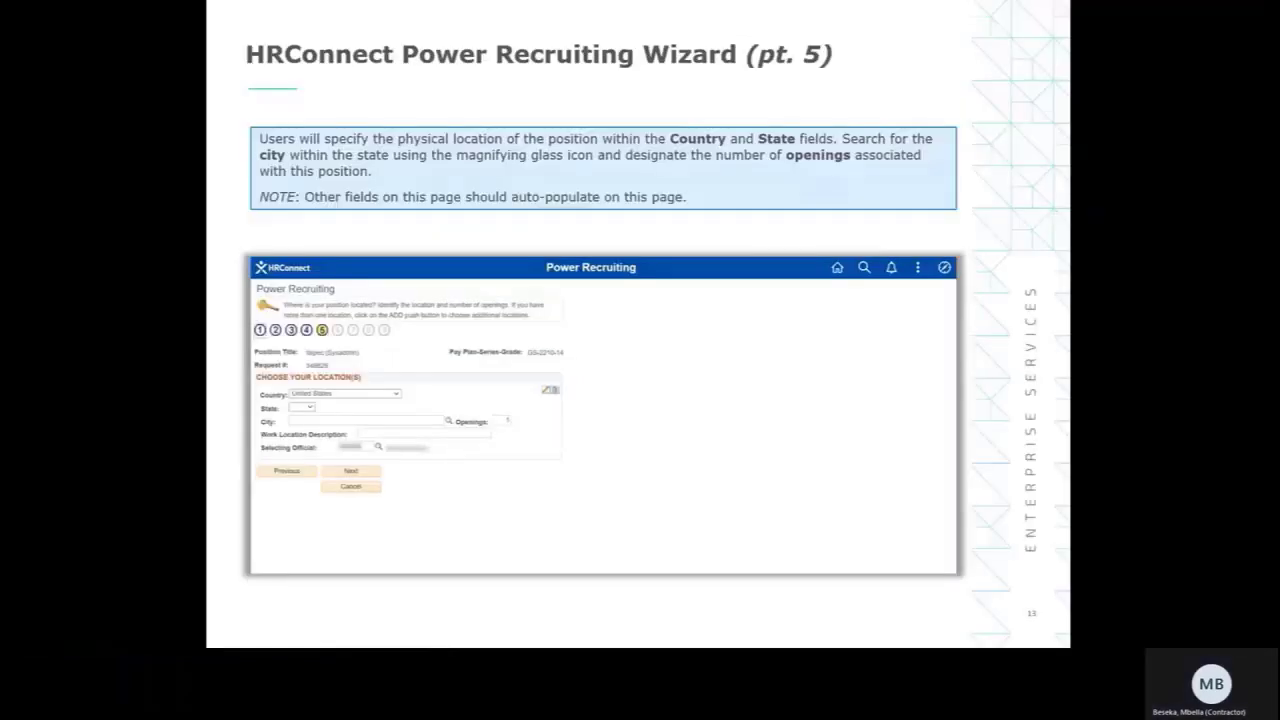
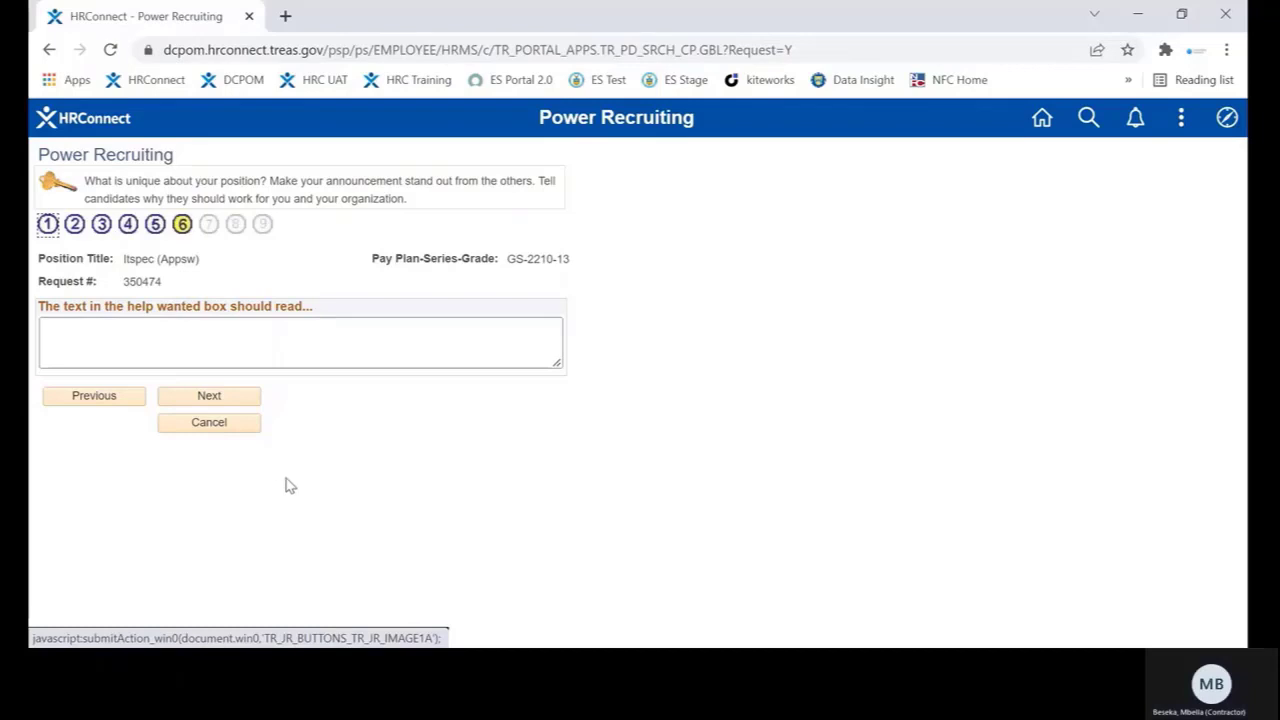
Advance through the help wanted text, ideal candidate and candidate requirements pages to the approver page, leaving their fields blank
{"action": "left_click", "coordinate": [249, 400]}
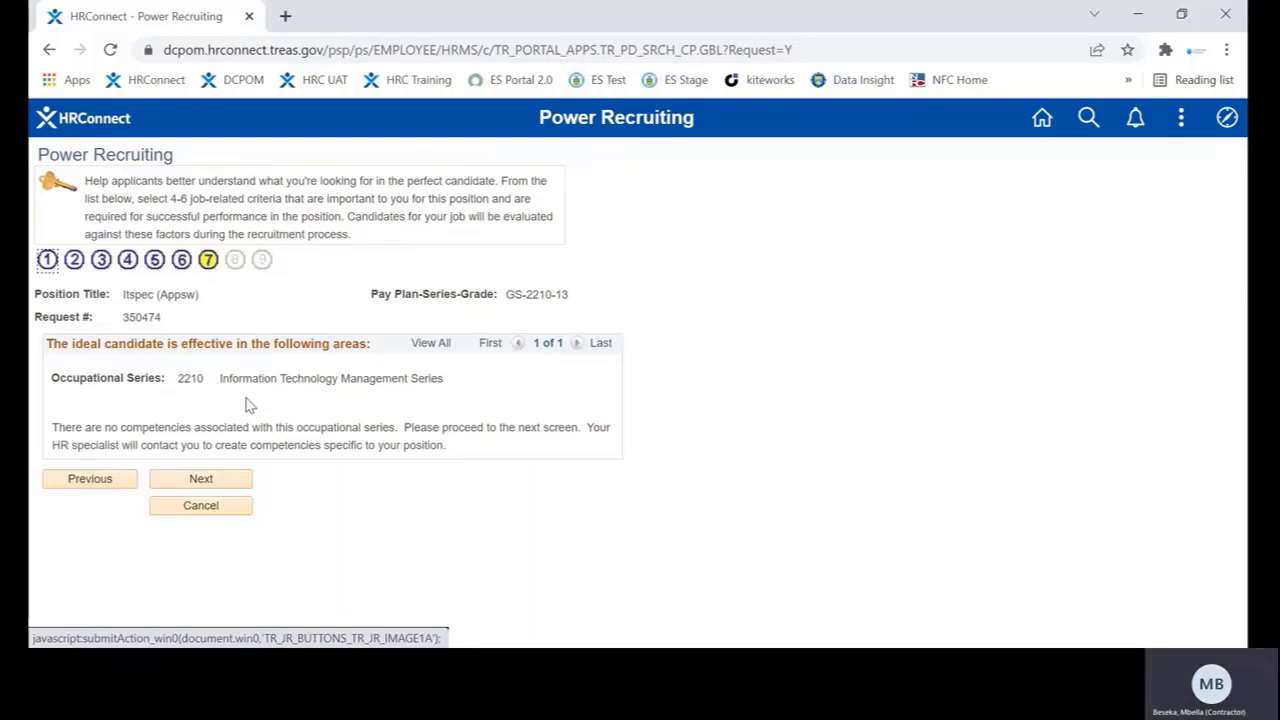
{"action": "left_click", "coordinate": [201, 479]}
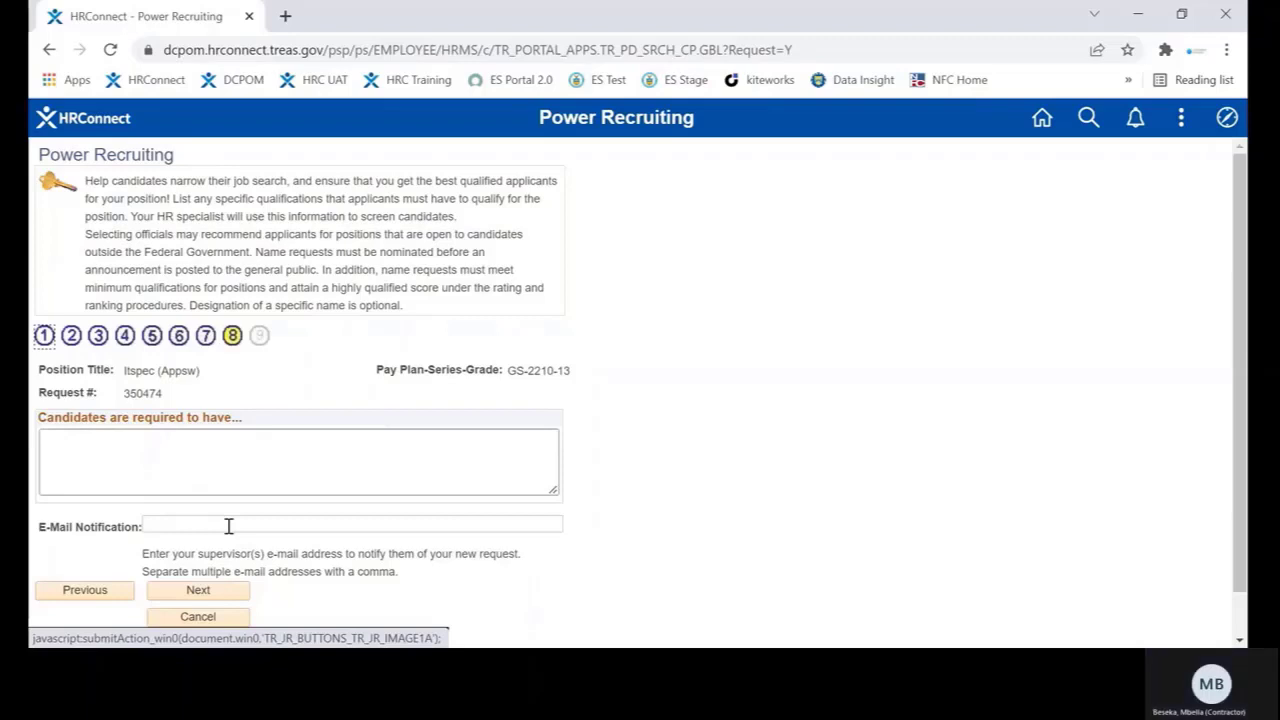
{"action": "left_click", "coordinate": [212, 589]}
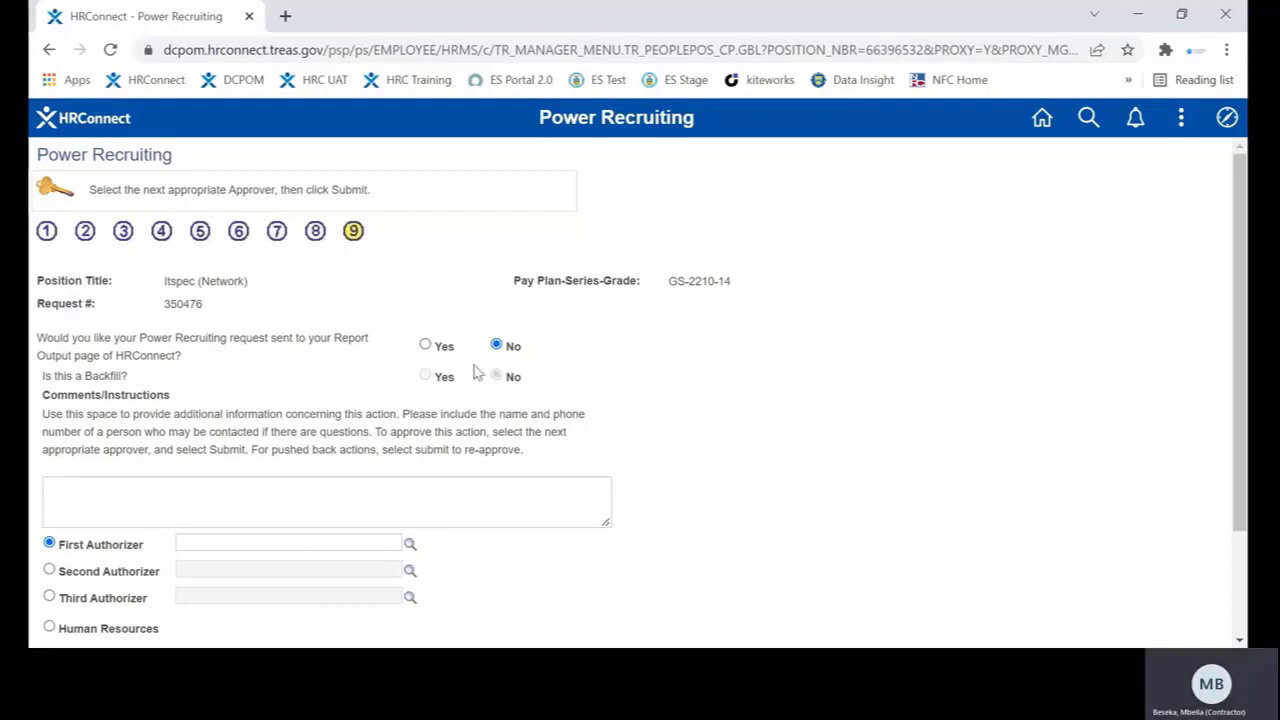
Choose Yes for sending the Power Recruiting request to the Report Output page and select Human Resources as the next approver
{"action": "left_click", "coordinate": [425, 345]}
{"action": "scroll", "coordinate": [450, 485], "scroll_direction": "down", "scroll_amount": 1}
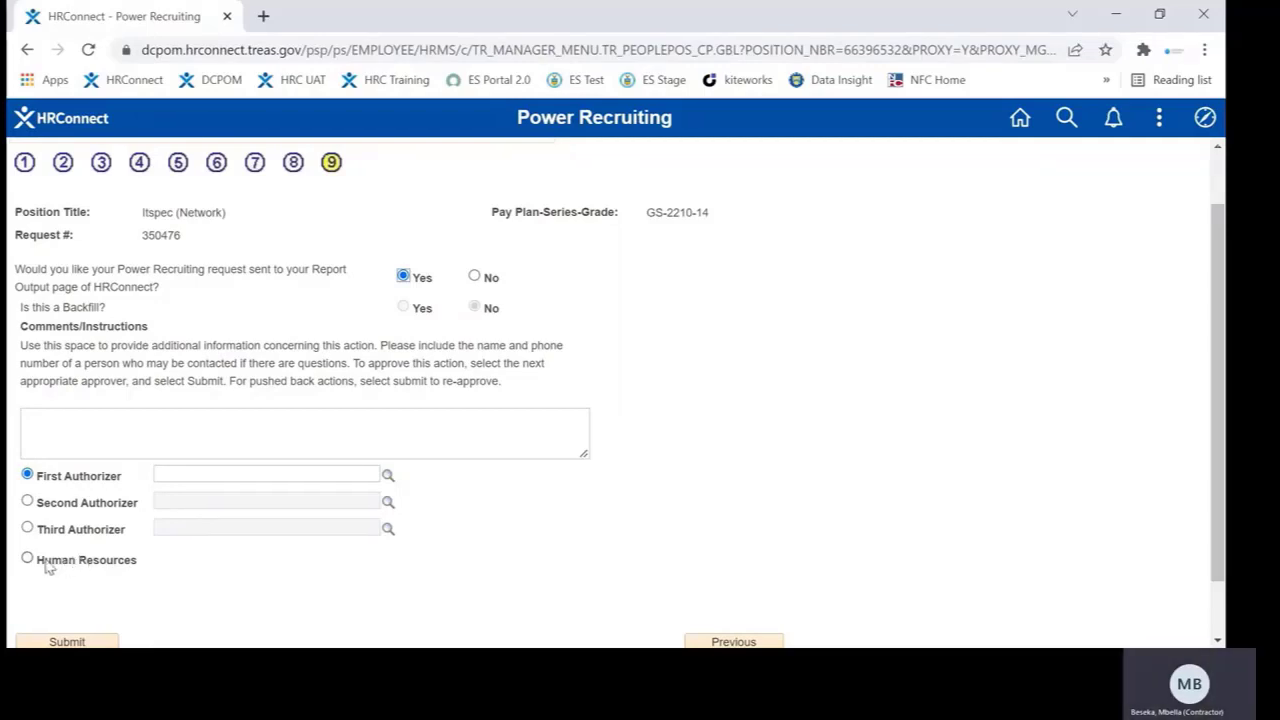
{"action": "left_click", "coordinate": [28, 562]}
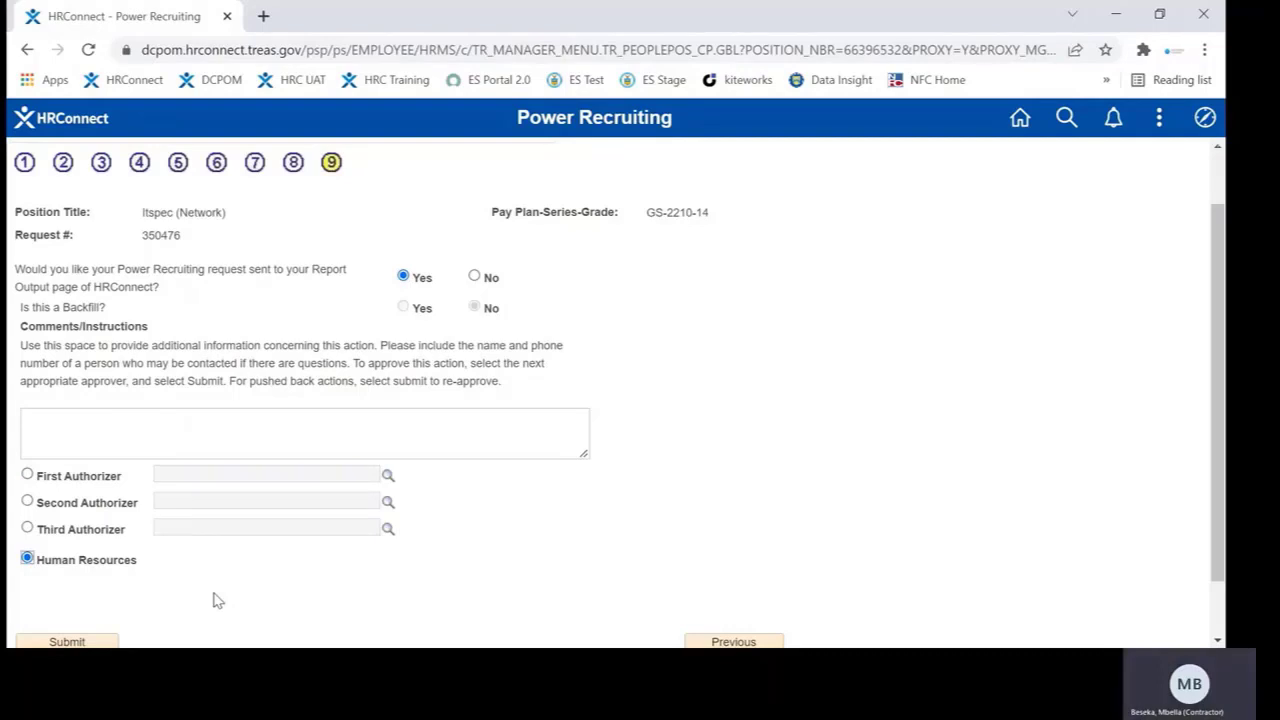
Submit the recruiting request, highlight its request number in the confirmation message, and confirm forwarding it for review
{"action": "scroll", "coordinate": [218, 600], "scroll_direction": "down", "scroll_amount": 1}
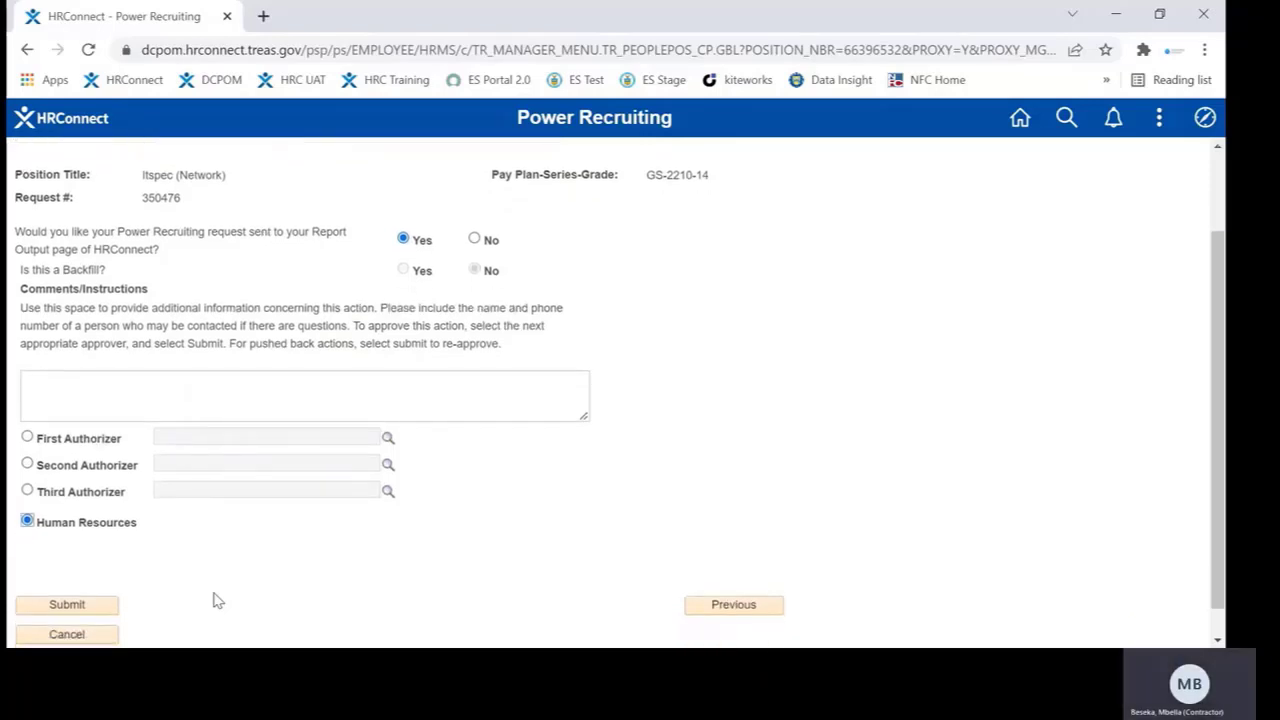
{"action": "left_click", "coordinate": [110, 606]}
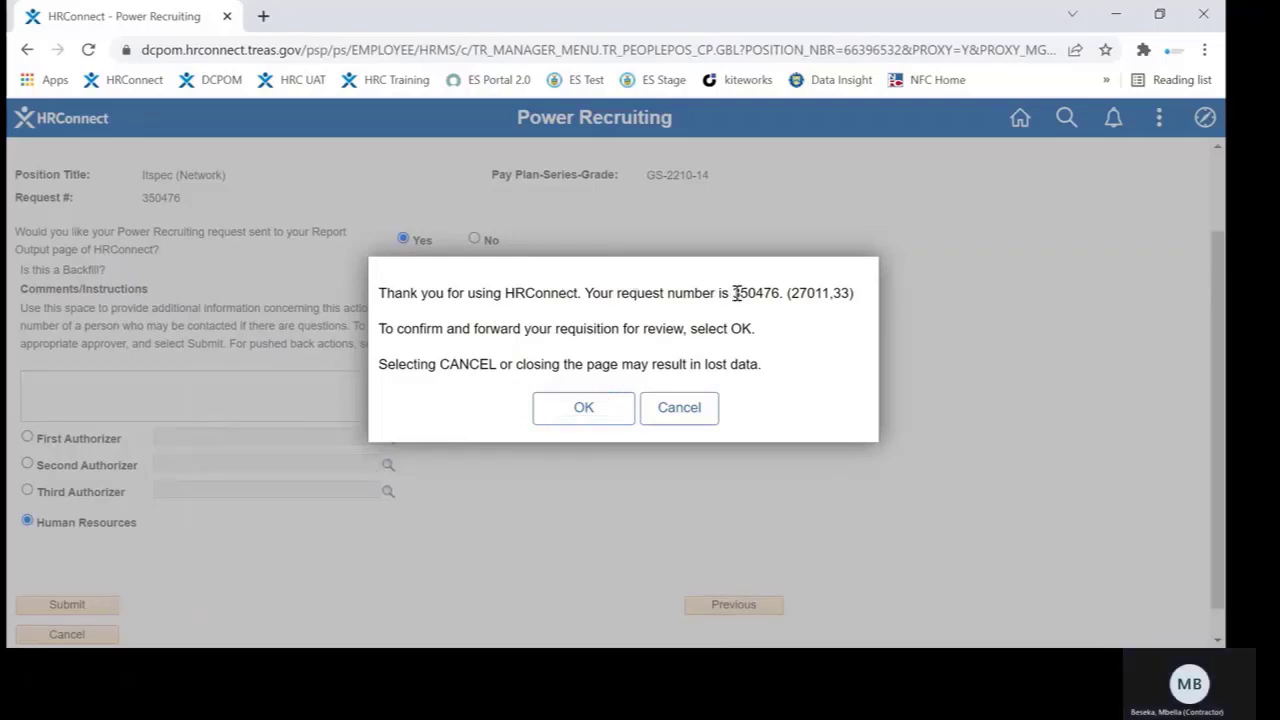
{"action": "left_click_drag", "start_coordinate": [734, 292], "coordinate": [782, 293]}
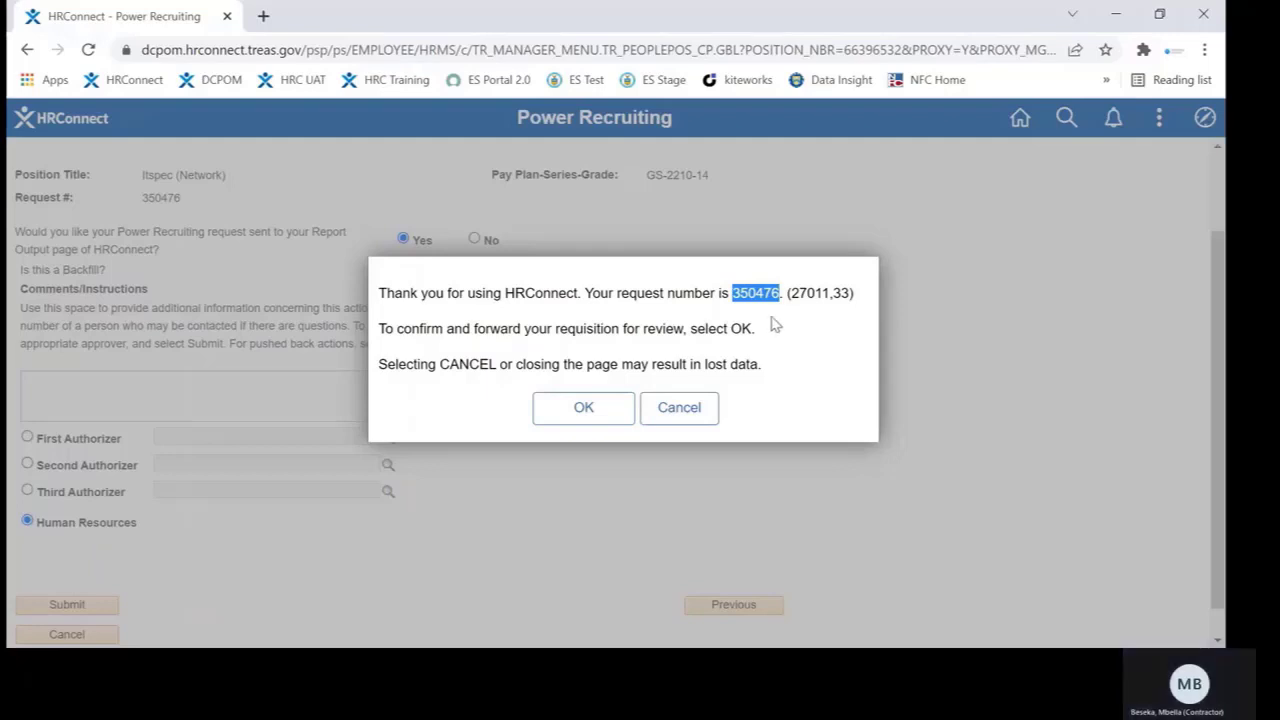
{"action": "left_click", "coordinate": [583, 407]}
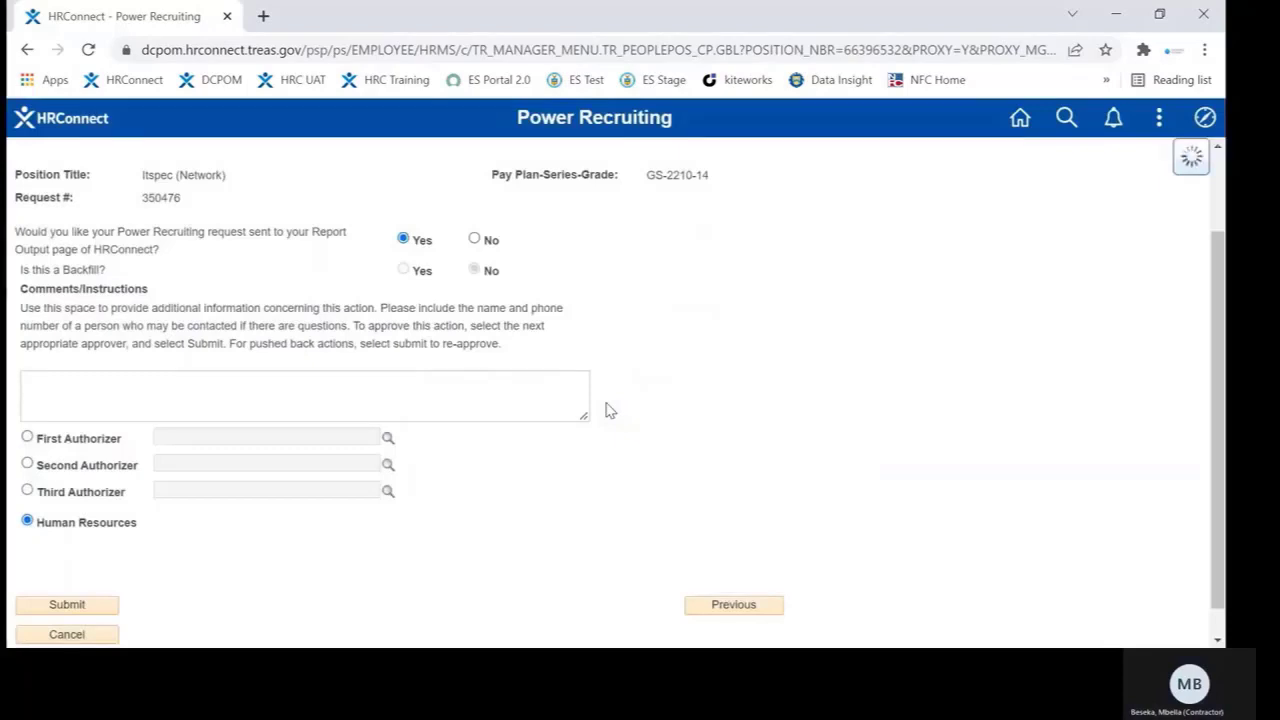